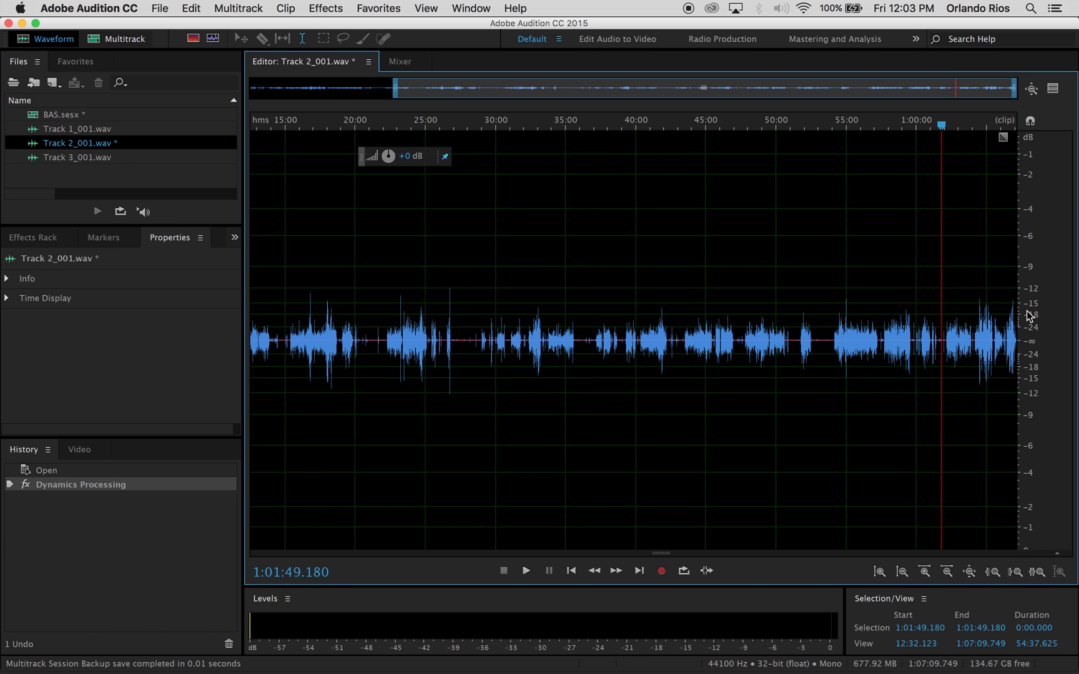
- Open the Hard Limiter effect for Track 2_001.wav and load its (Default) preset
left_click(336, 10)
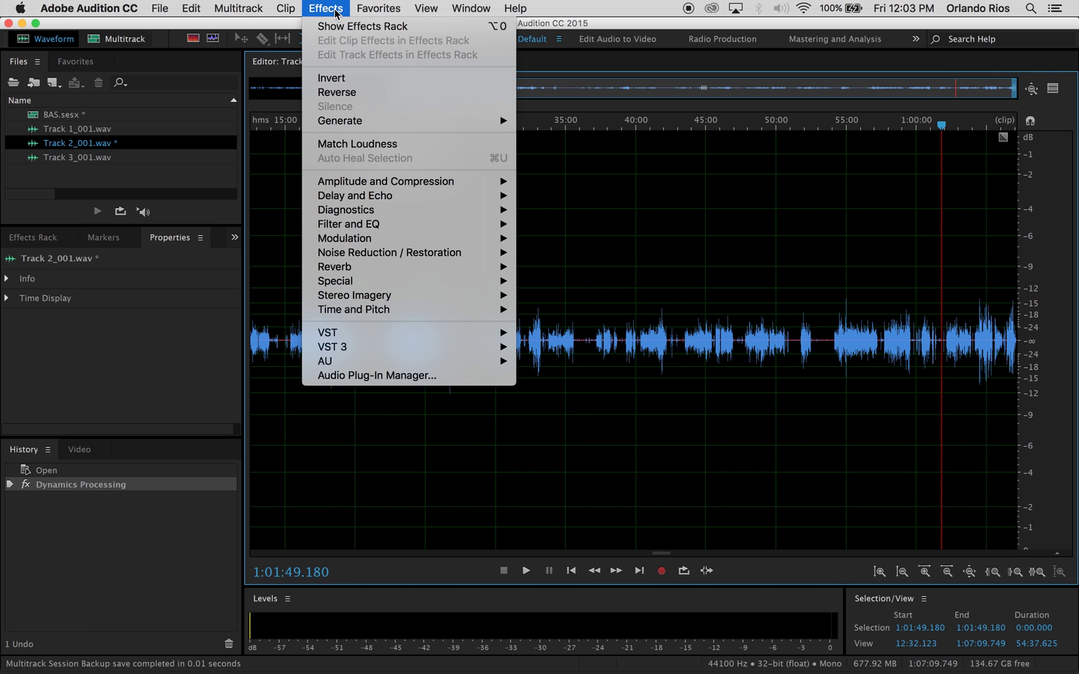
mouse_move(359, 180)
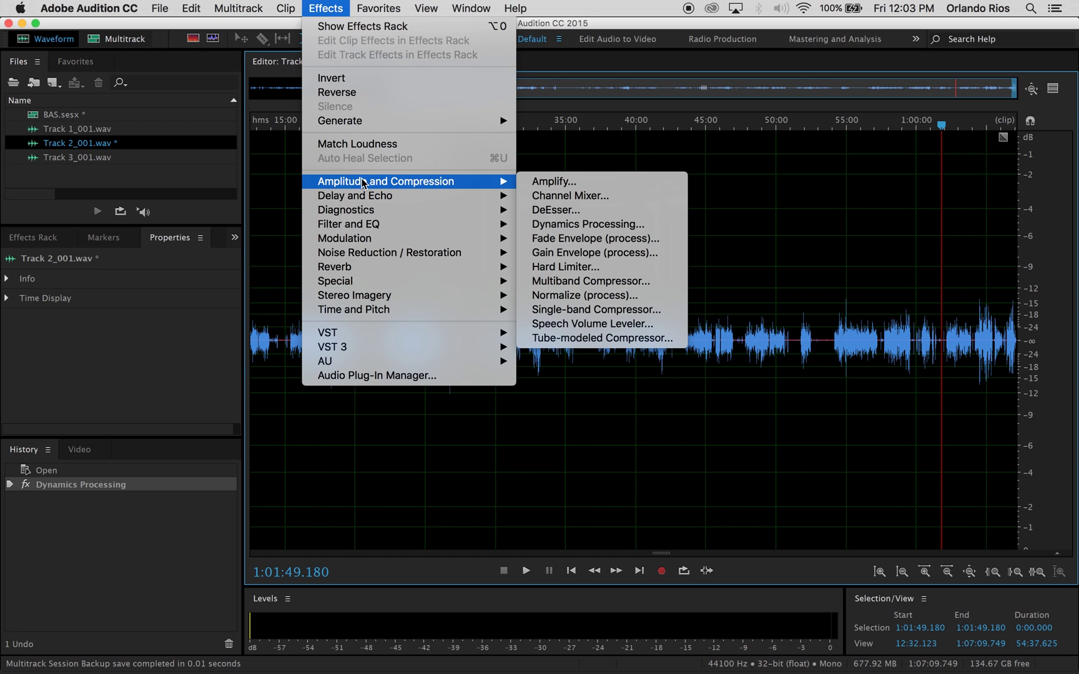
left_click(569, 267)
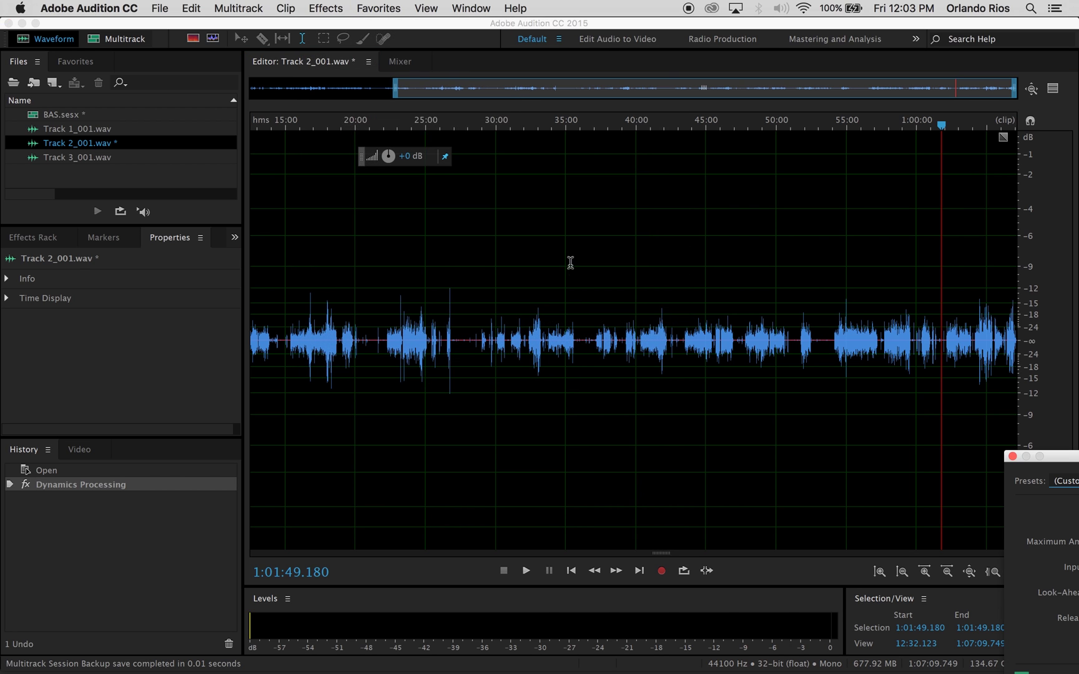
left_click_drag(1069, 457, 403, 215)
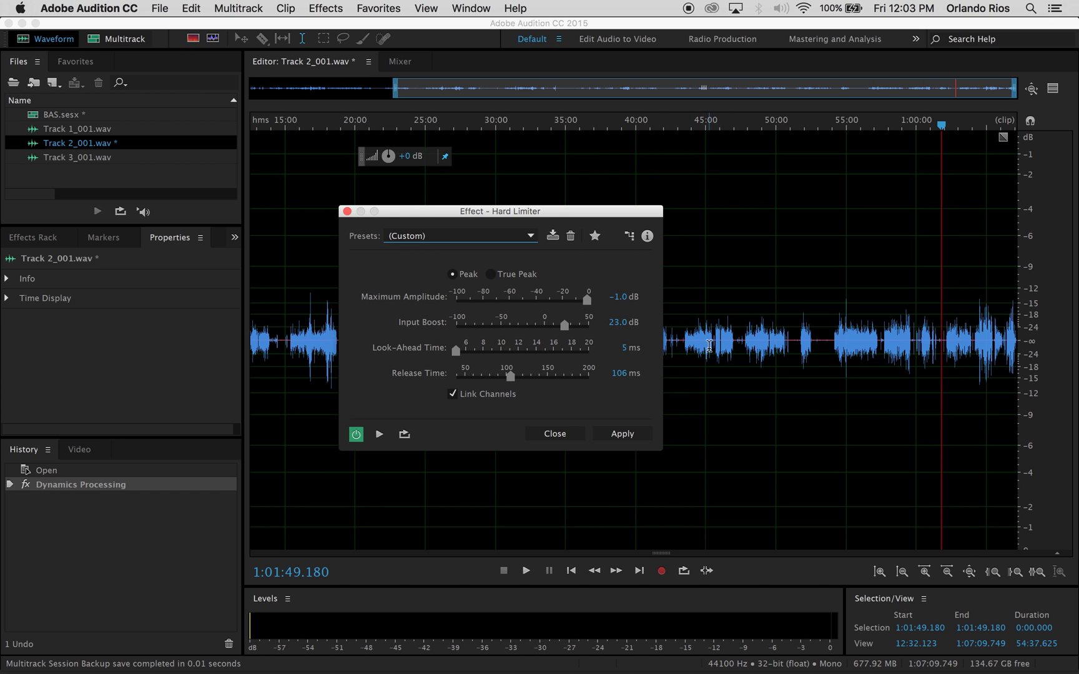
left_click(531, 236)
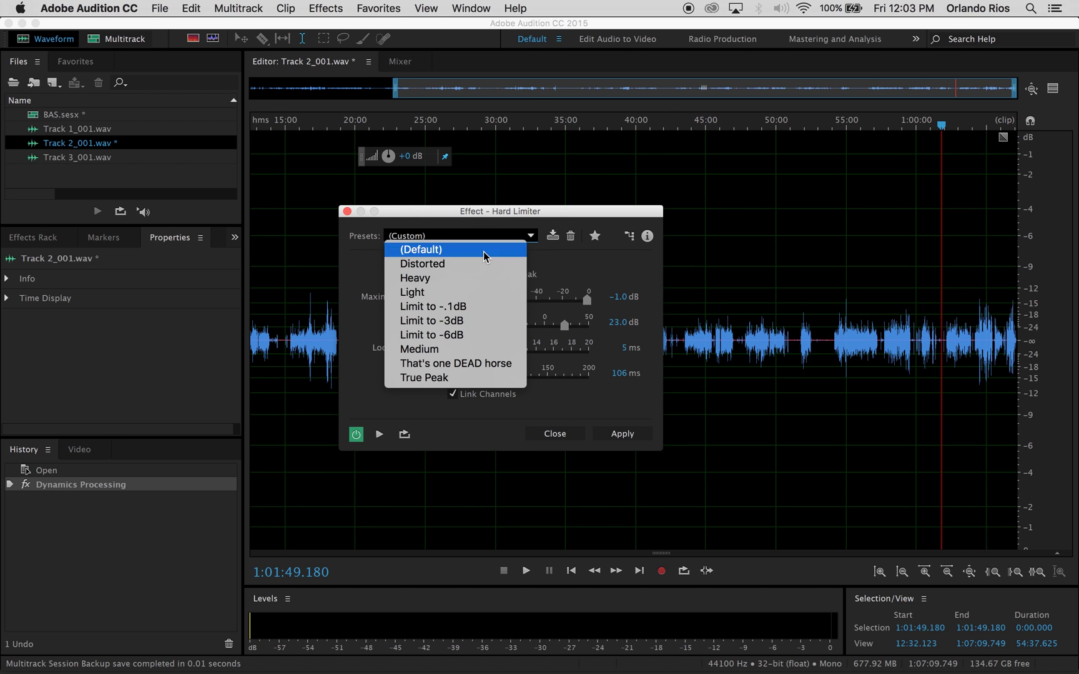
left_click(484, 252)
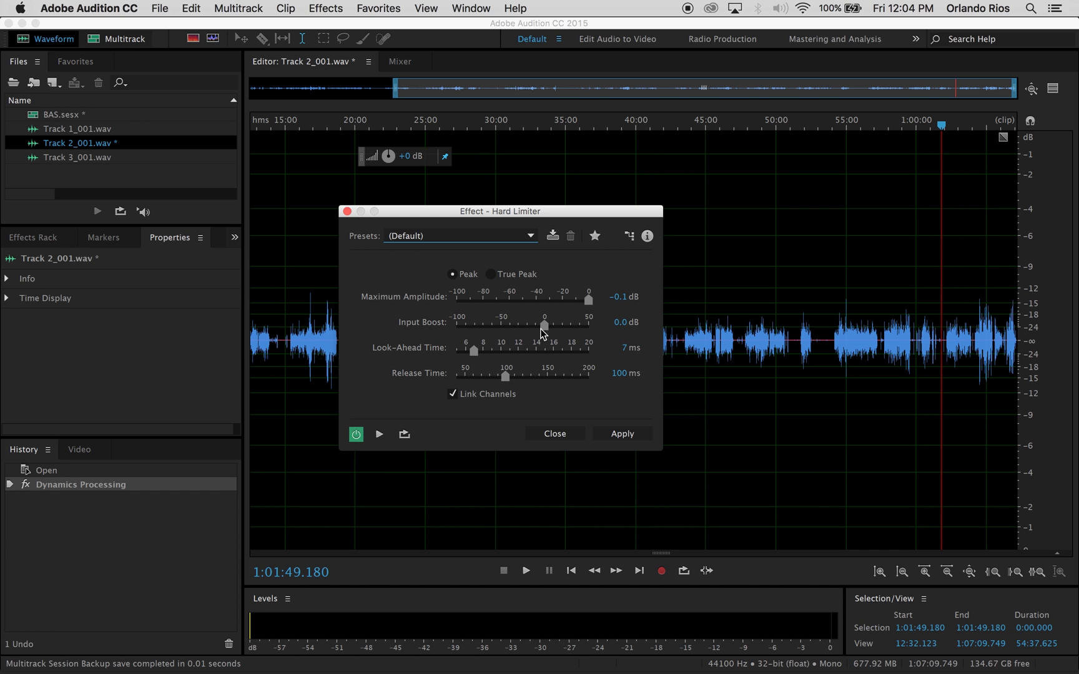
- Set the Hard Limiter's Input Boost to 12 dB
left_click(619, 322)
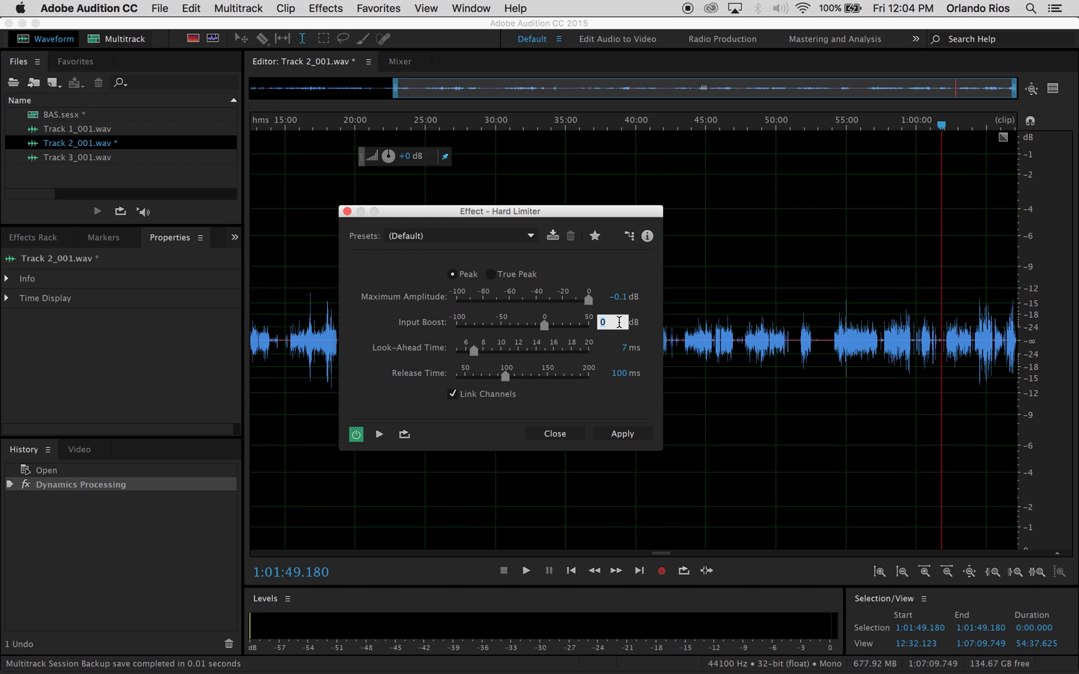
type("12")
key("Return")
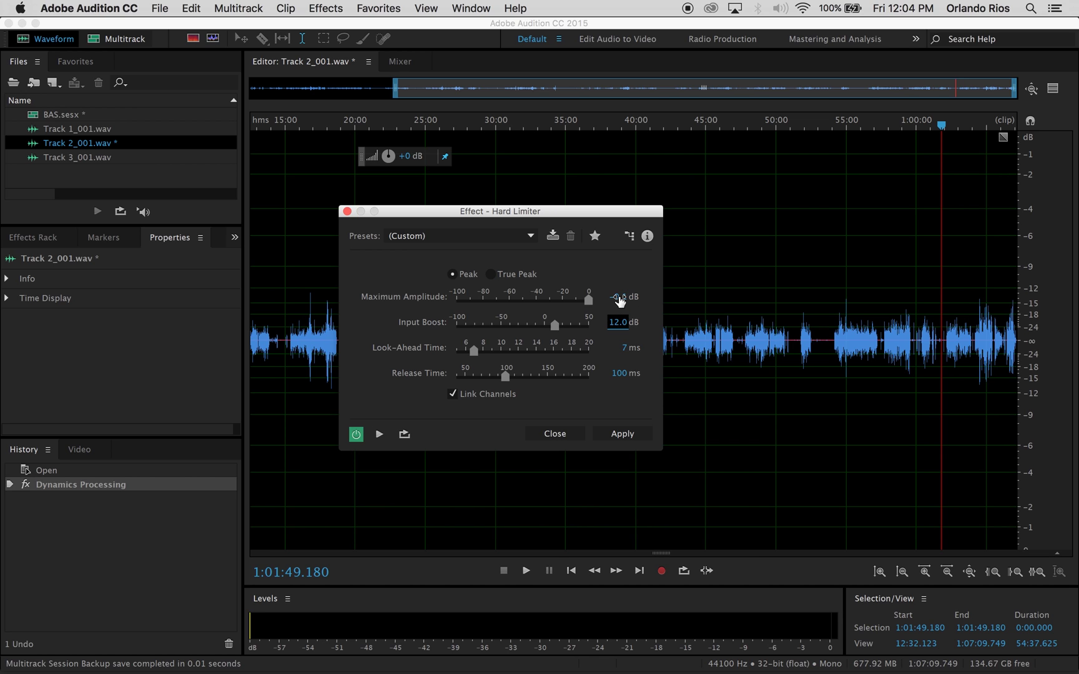
- Set the Hard Limiter's Maximum Amplitude to -3 dB and apply the effect to the whole track
left_click(620, 299)
type("-0.1")
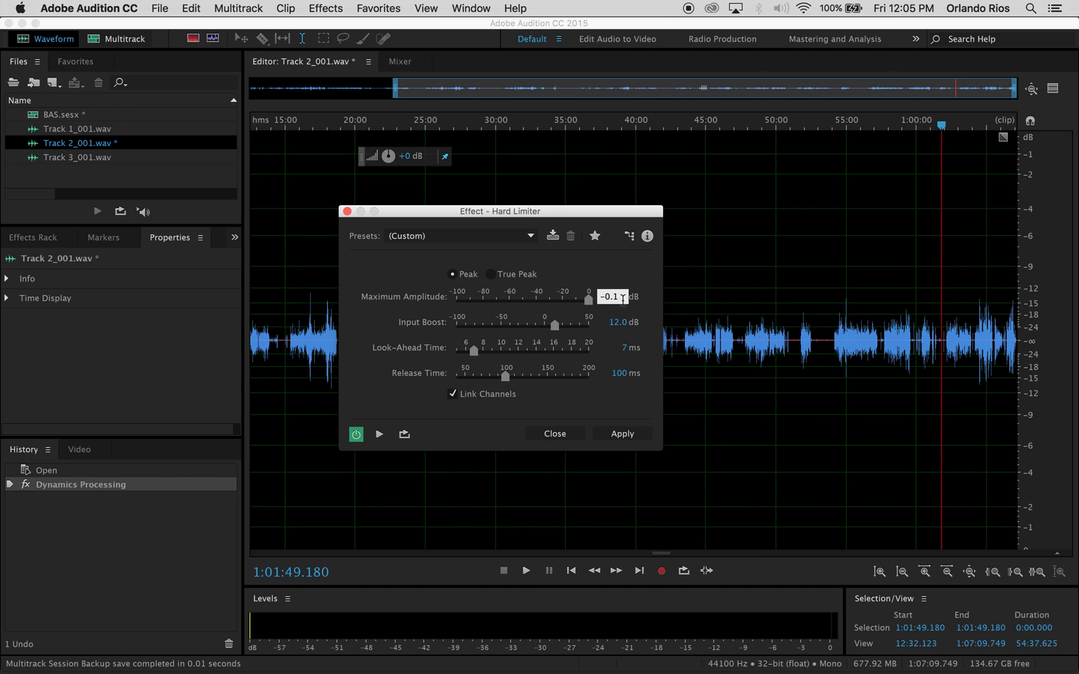
key("BackSpace")
type(".1")
key("BackSpace")
key("BackSpace")
key("BackSpace")
type("3")
key("Return")
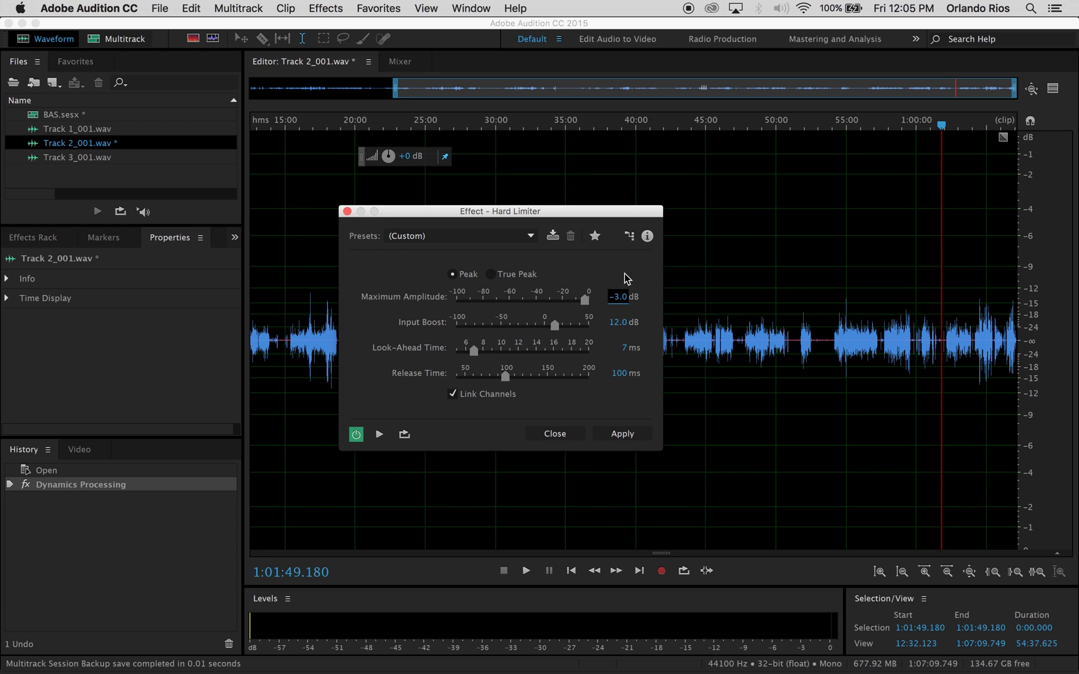
left_click(622, 435)
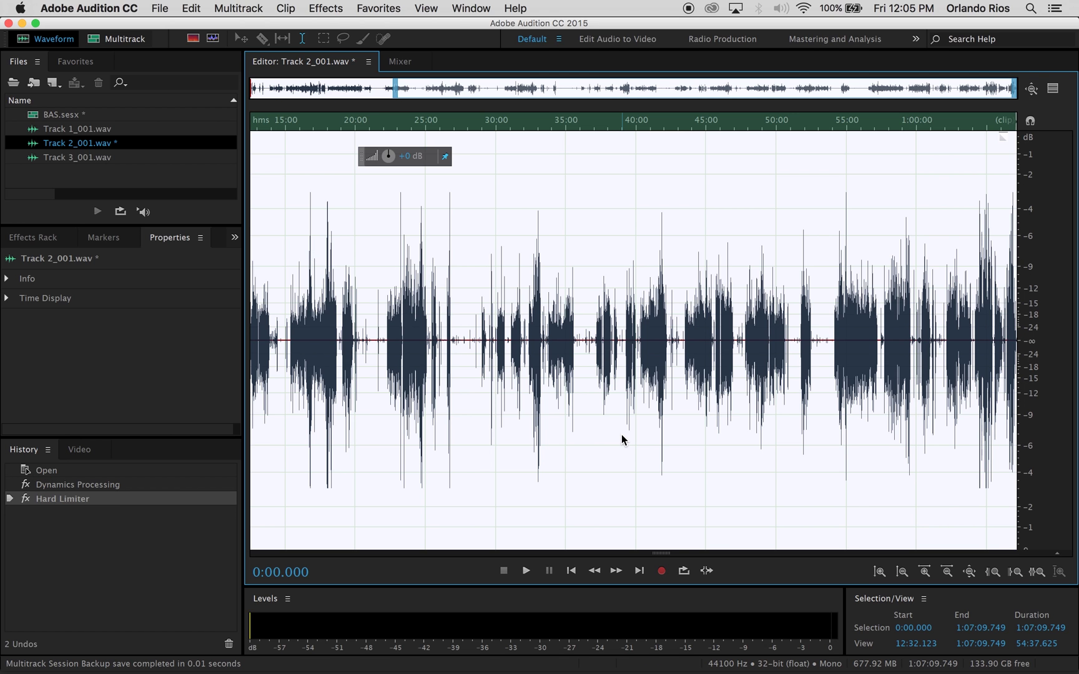
- Play back the limited track from about 34:41 to check how loud the speech is
left_click(657, 329)
left_click(526, 571)
left_click(504, 571)
left_click(561, 369)
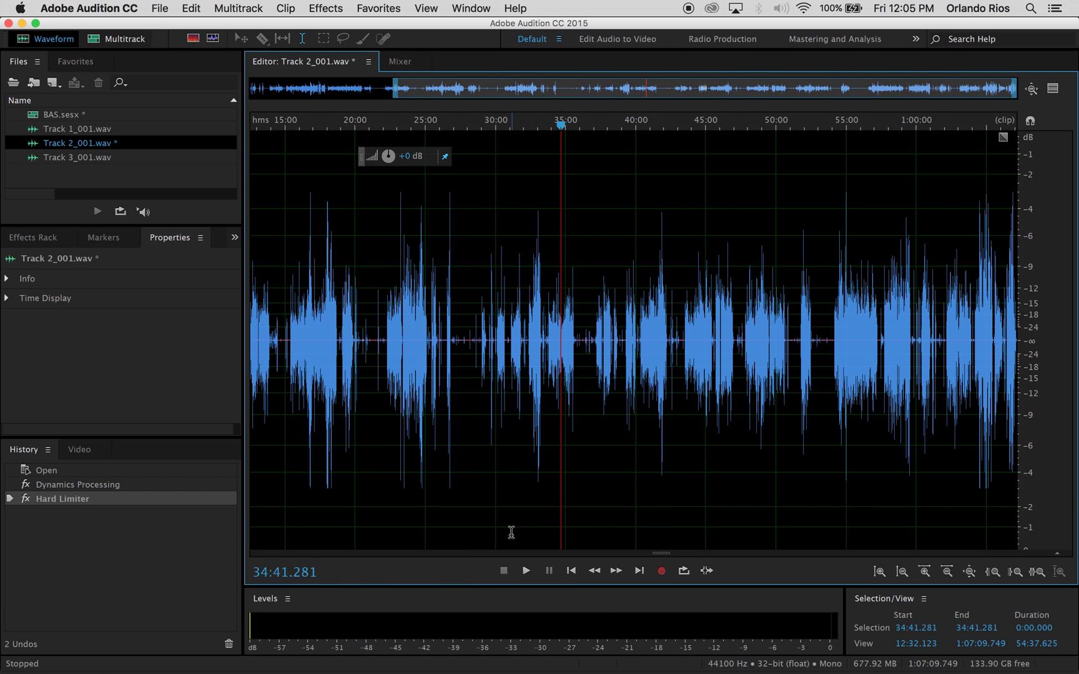
left_click(525, 570)
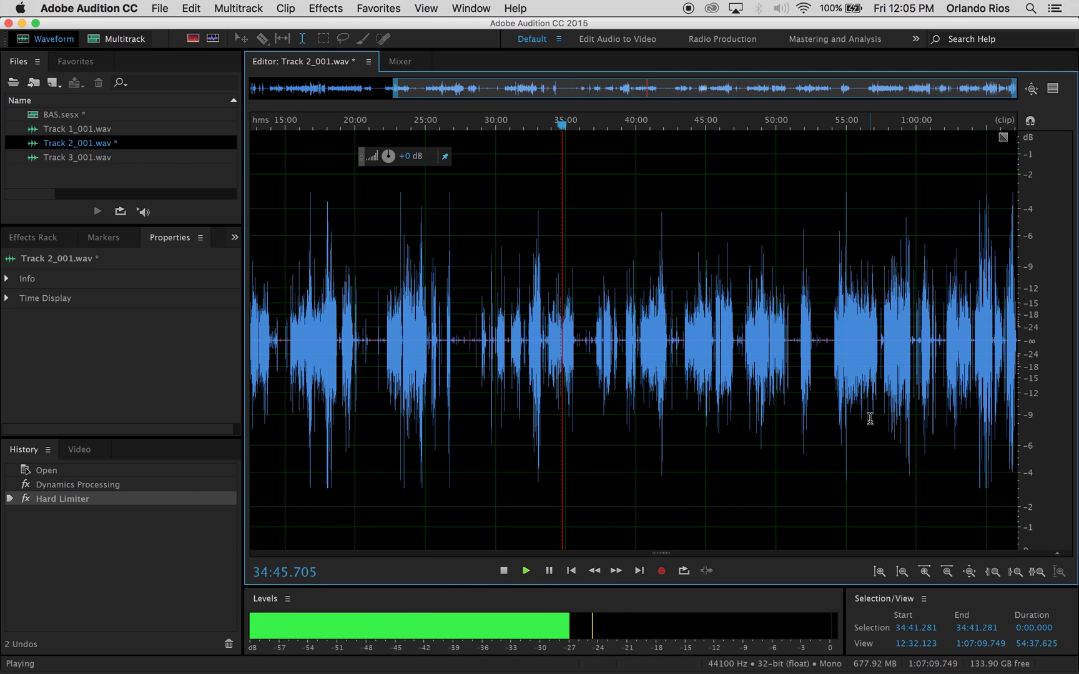
left_click(503, 571)
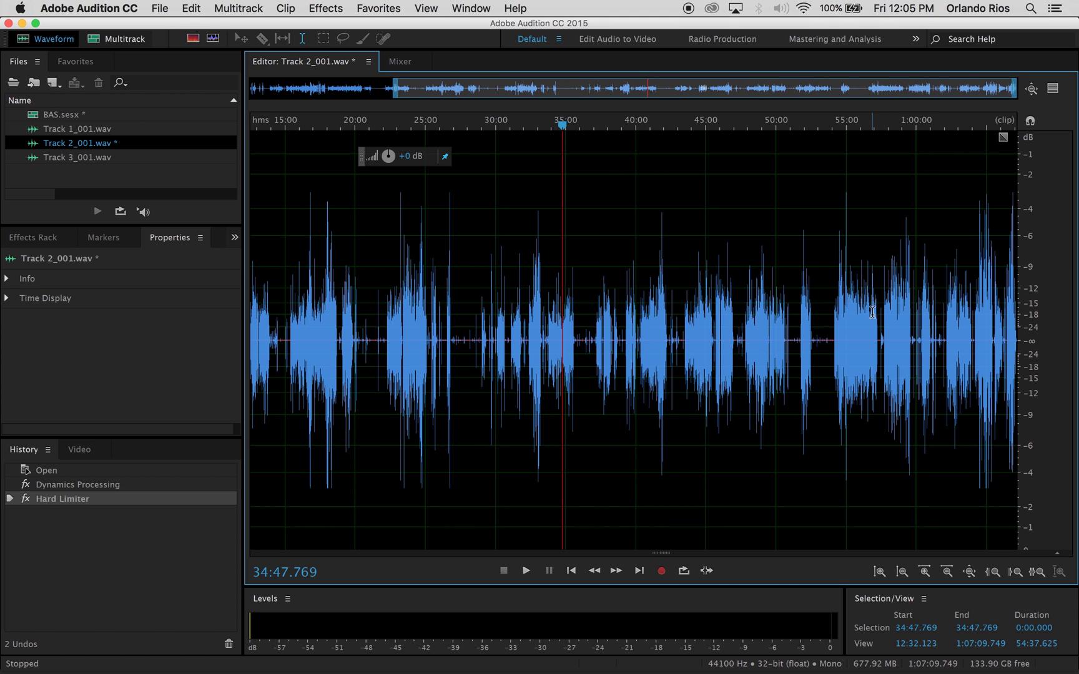
left_click(777, 331)
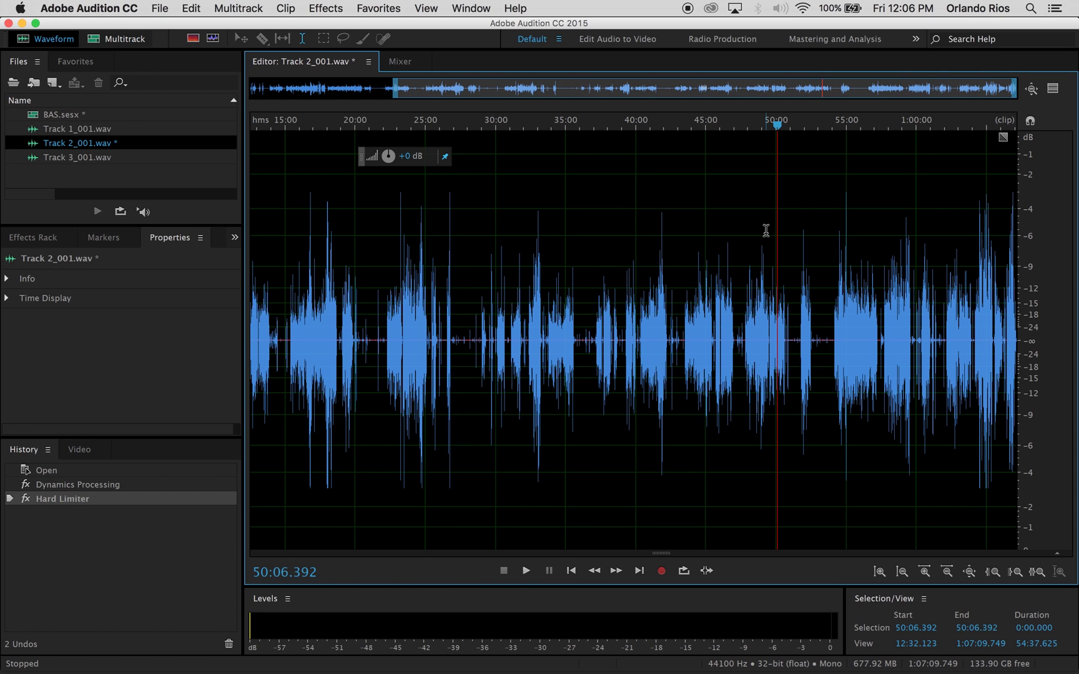
left_click(746, 281)
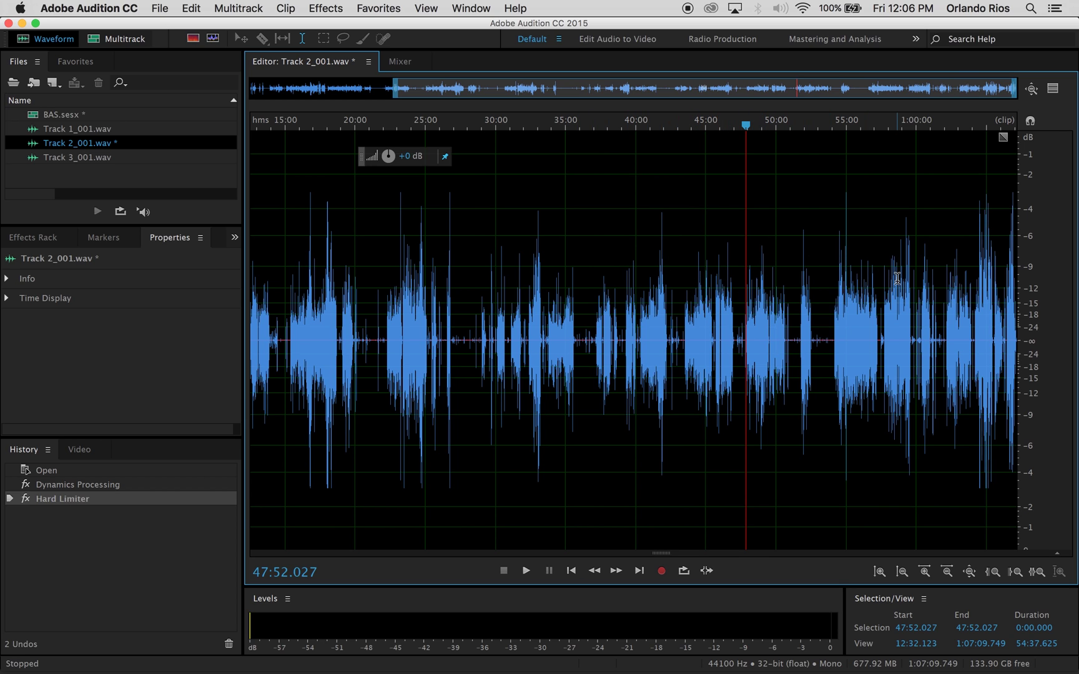
- Open the Hard Limiter again for a second pass and set the Input Boost to 4 dB
left_click(329, 13)
mouse_move(430, 183)
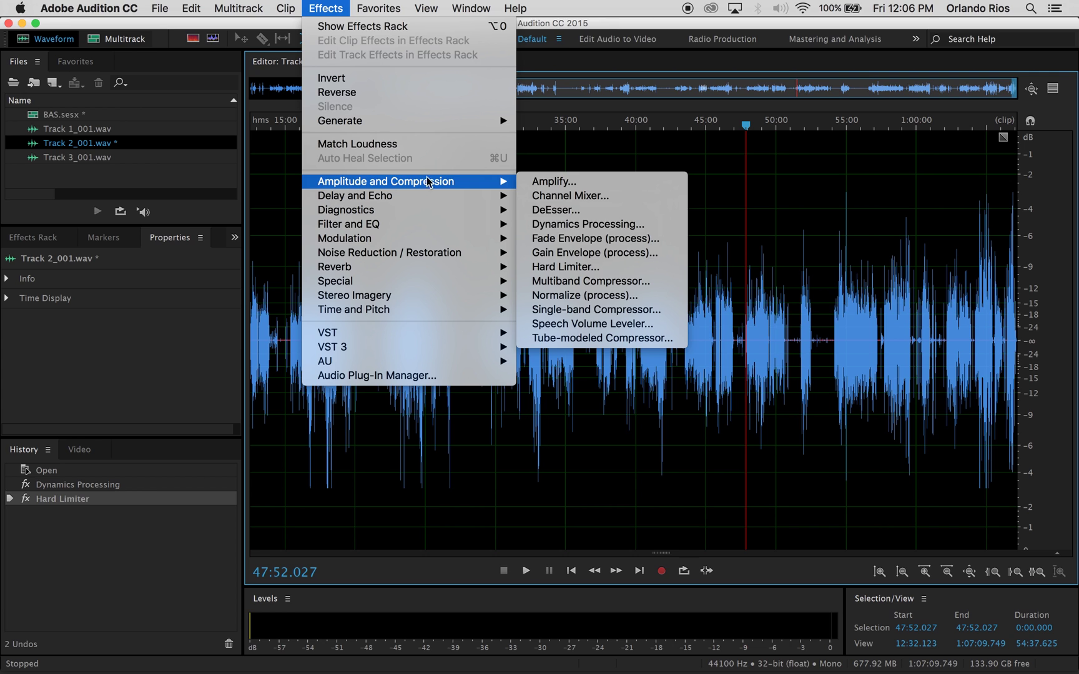
left_click(560, 268)
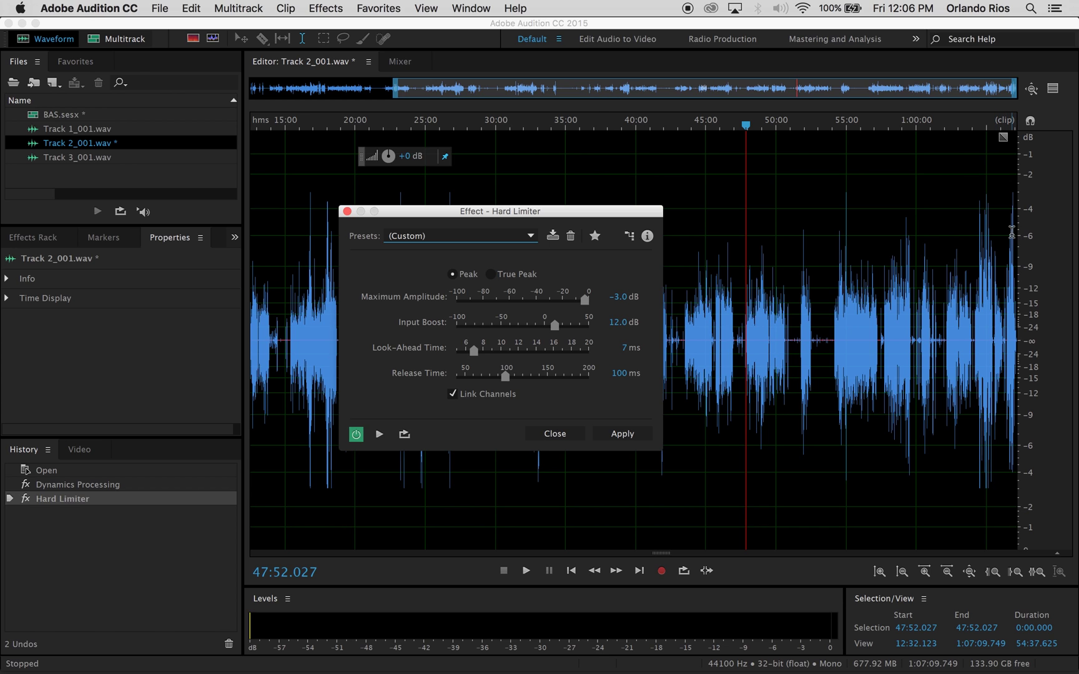
left_click(612, 322)
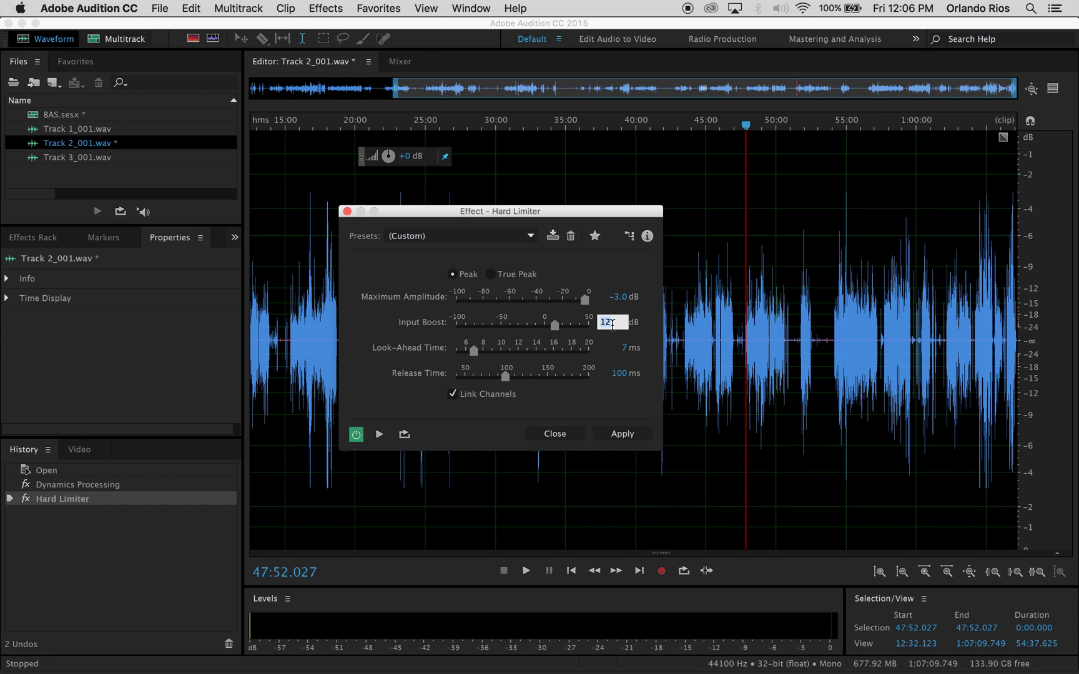
type("4")
- Set the second pass's Maximum Amplitude to -1 dB and apply the limiter to the whole track
left_click(621, 298)
type("-1")
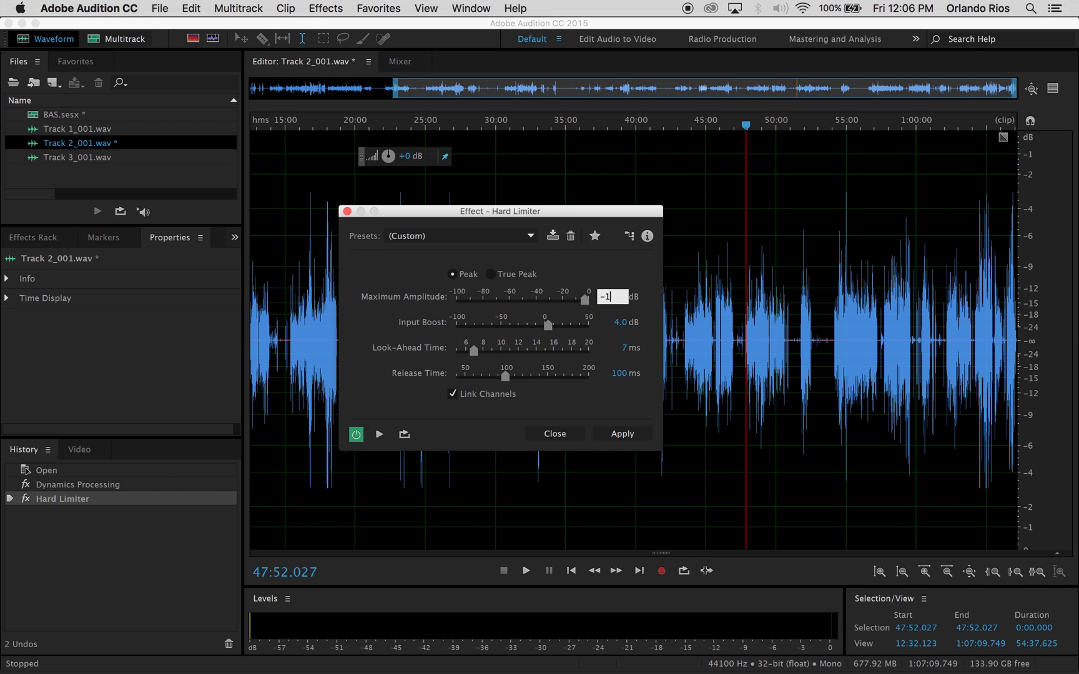
key("Return")
left_click(623, 433)
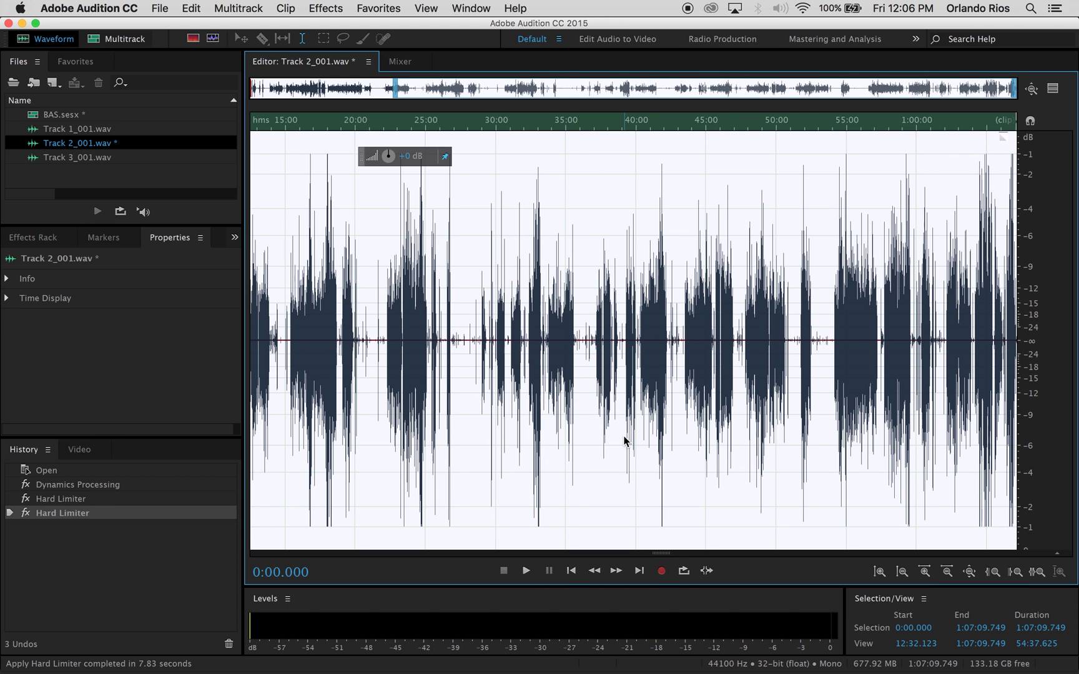
- Play back a short passage from about 24:34 to check the level of the louder audio
left_click(626, 323)
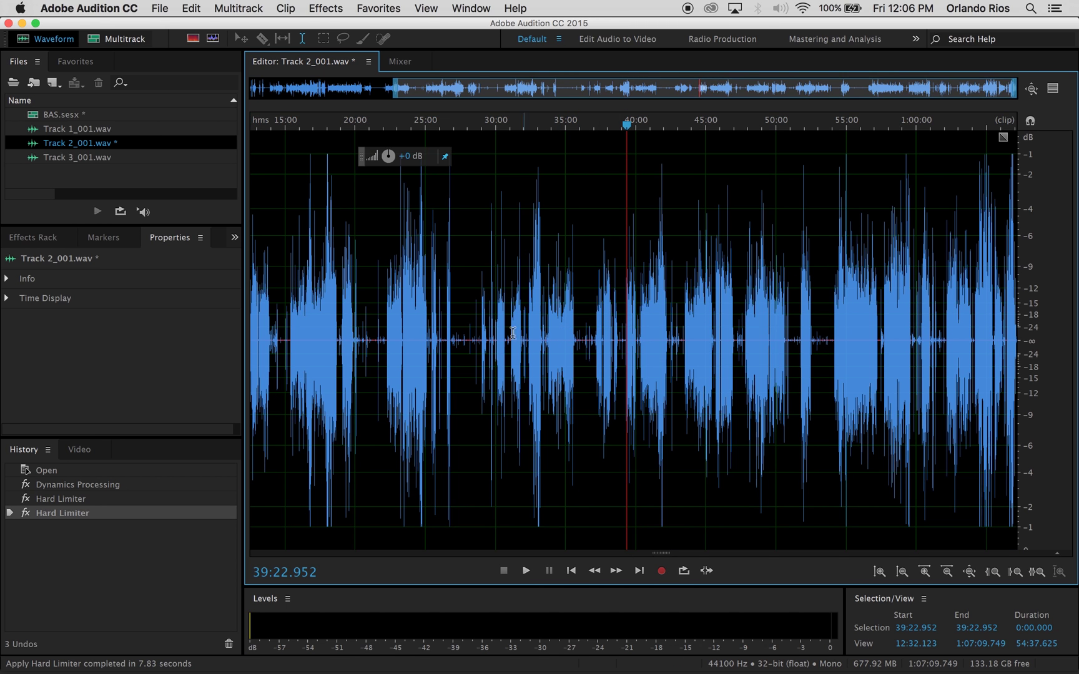
left_click(419, 336)
left_click(525, 571)
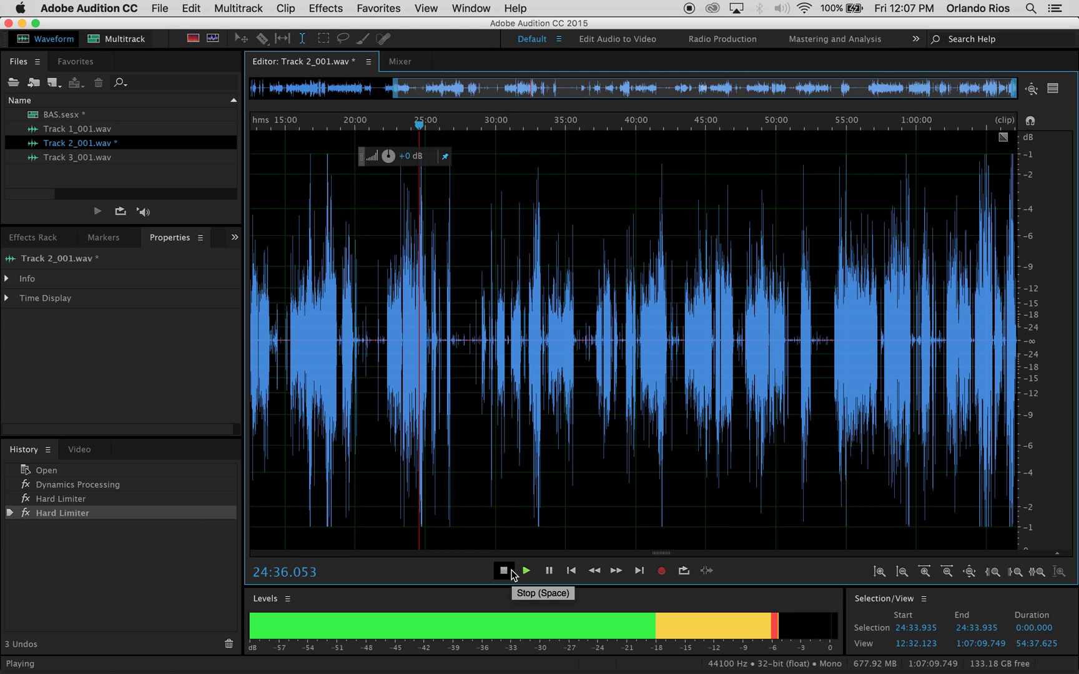
left_click(504, 570)
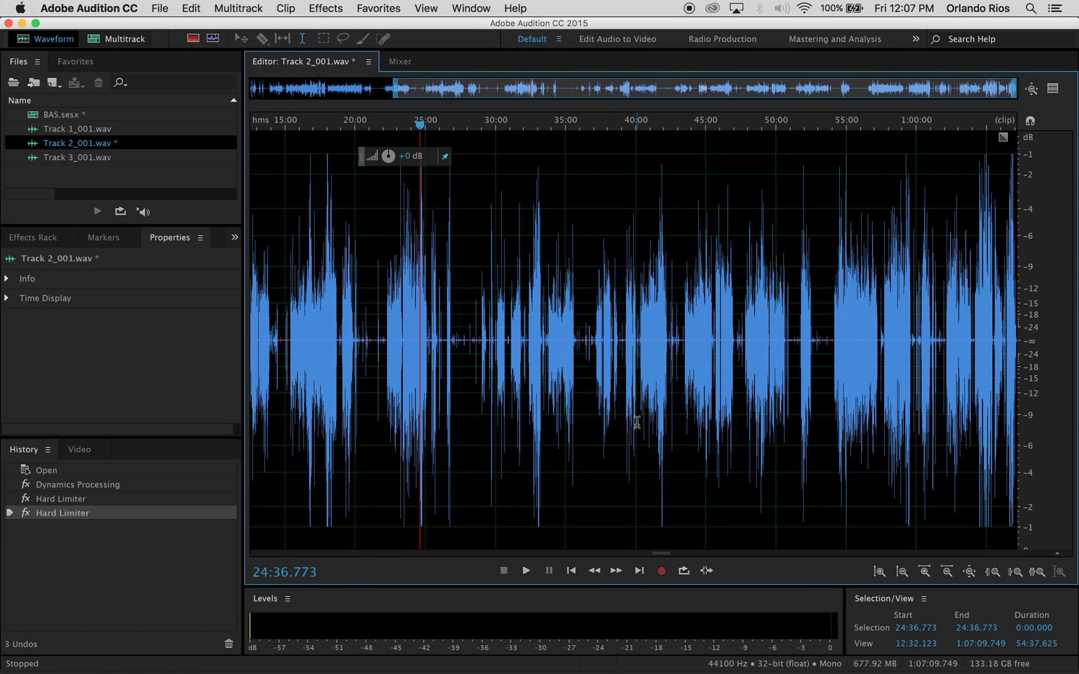